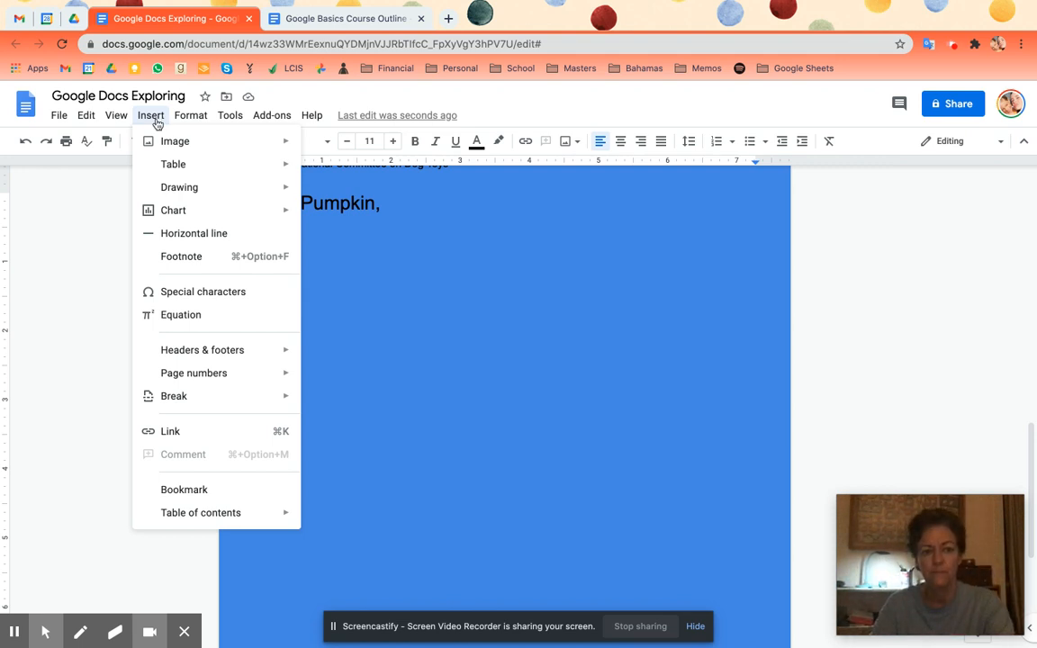
- Start a new drawing in the document and insert the first November 25, 2020 photo from the Photos from your phone album
{"action": "mouse_move", "coordinate": [199, 189]}
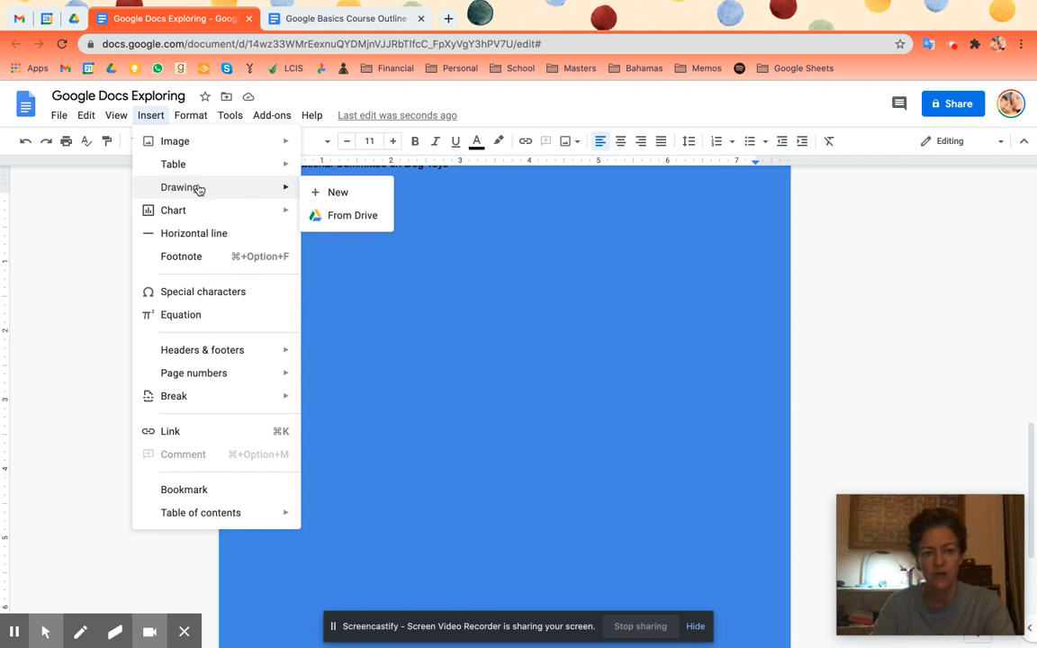
{"action": "left_click", "coordinate": [326, 192]}
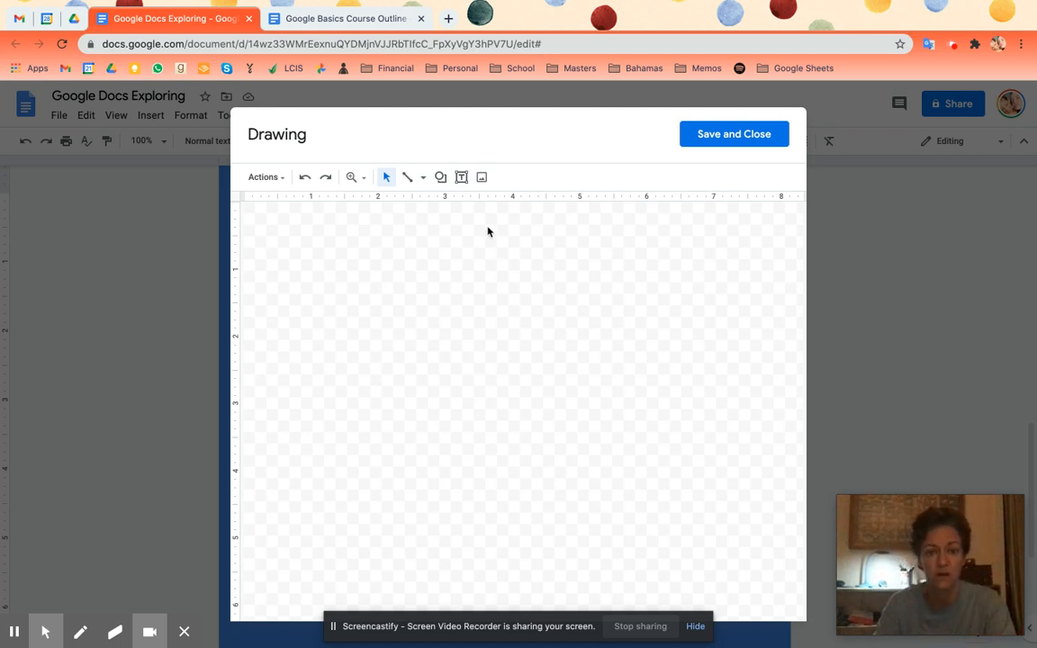
{"action": "left_click", "coordinate": [482, 179]}
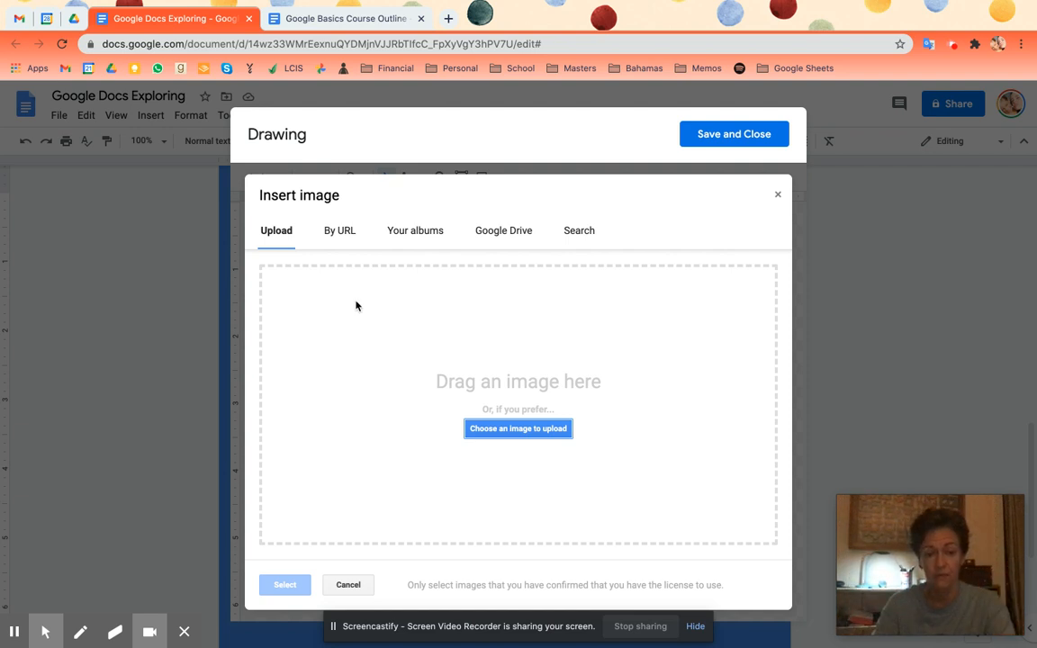
{"action": "left_click", "coordinate": [344, 236]}
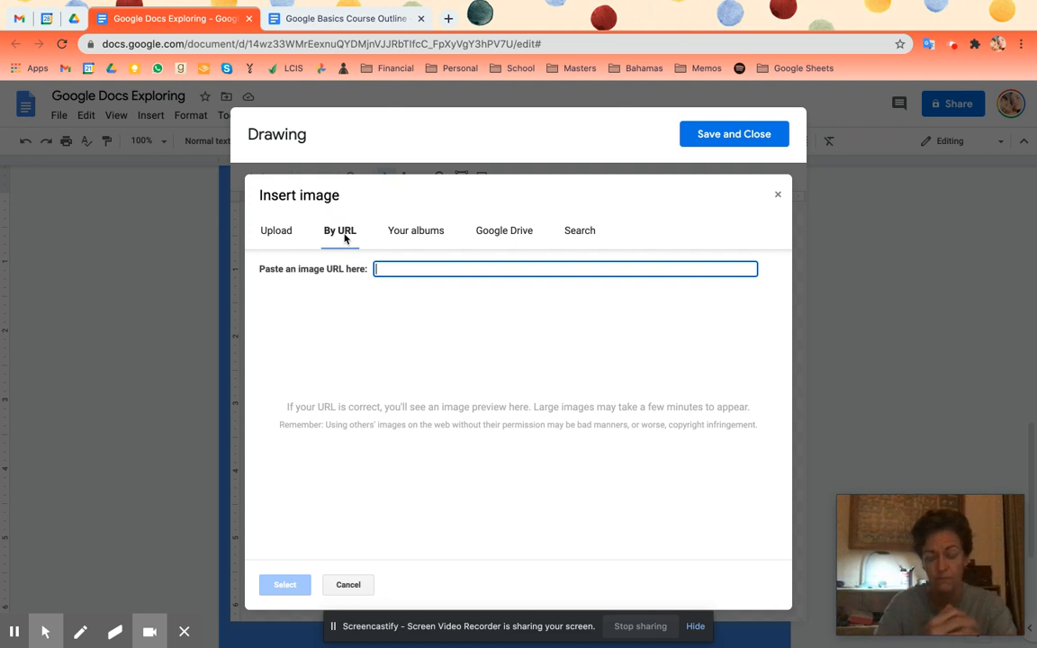
{"action": "left_click", "coordinate": [410, 236]}
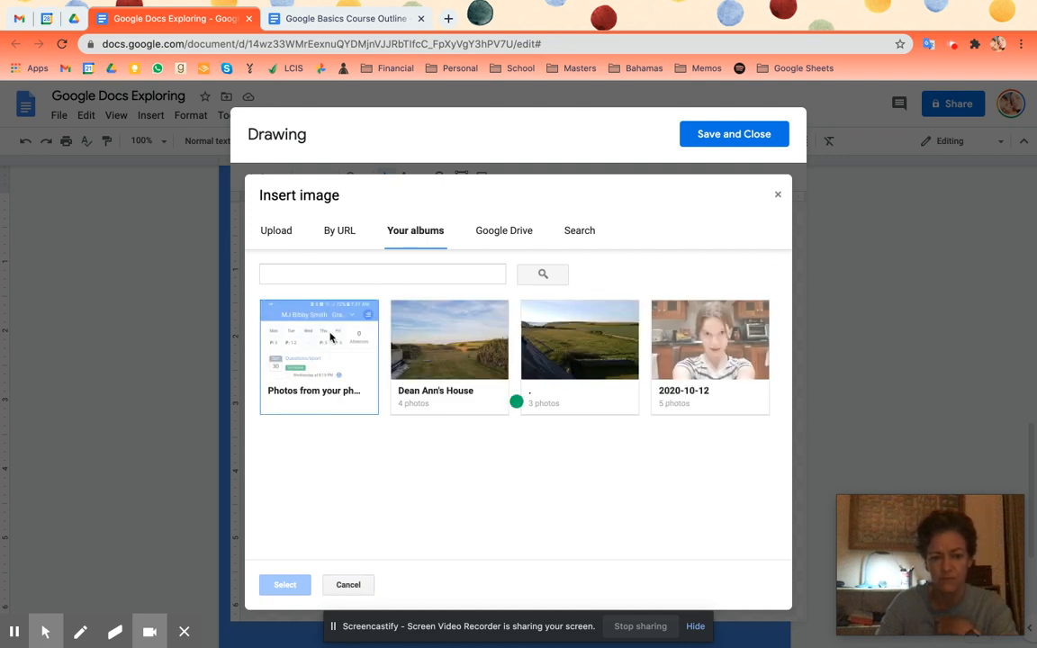
{"action": "left_click", "coordinate": [341, 387]}
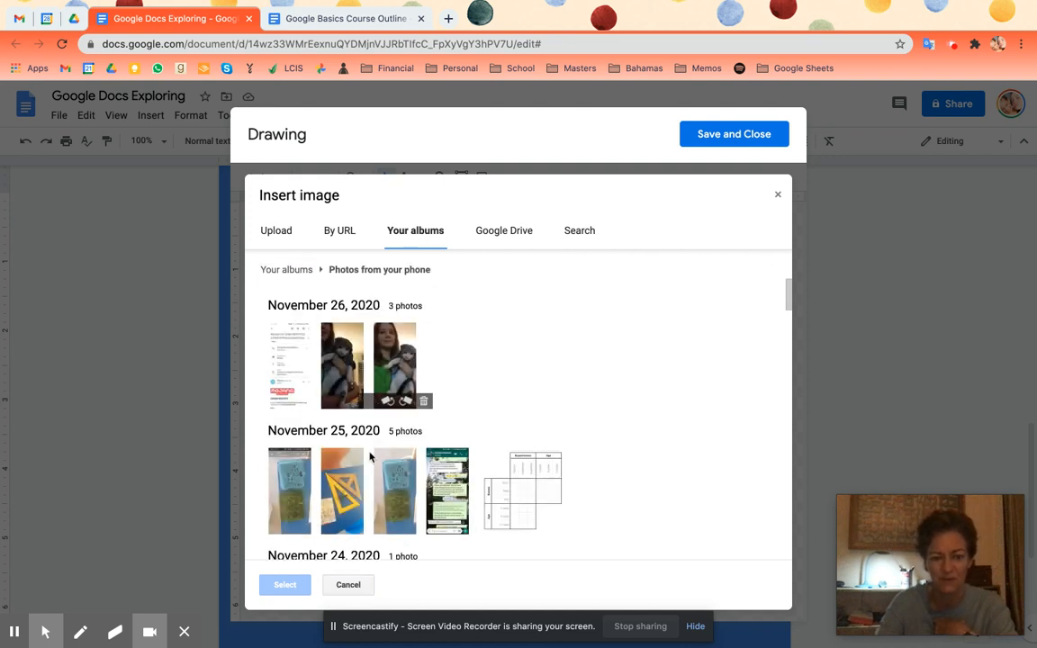
{"action": "double_click", "coordinate": [297, 504]}
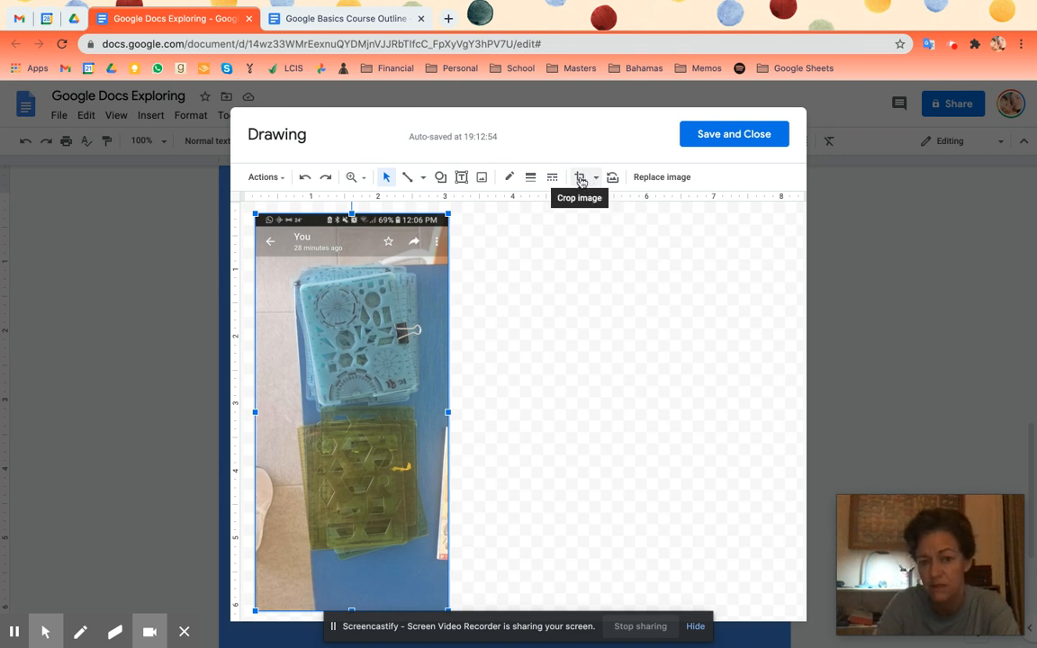
- Mask the inserted photo with the cylinder shape from the last row of the flowchart shapes
{"action": "left_click", "coordinate": [594, 178]}
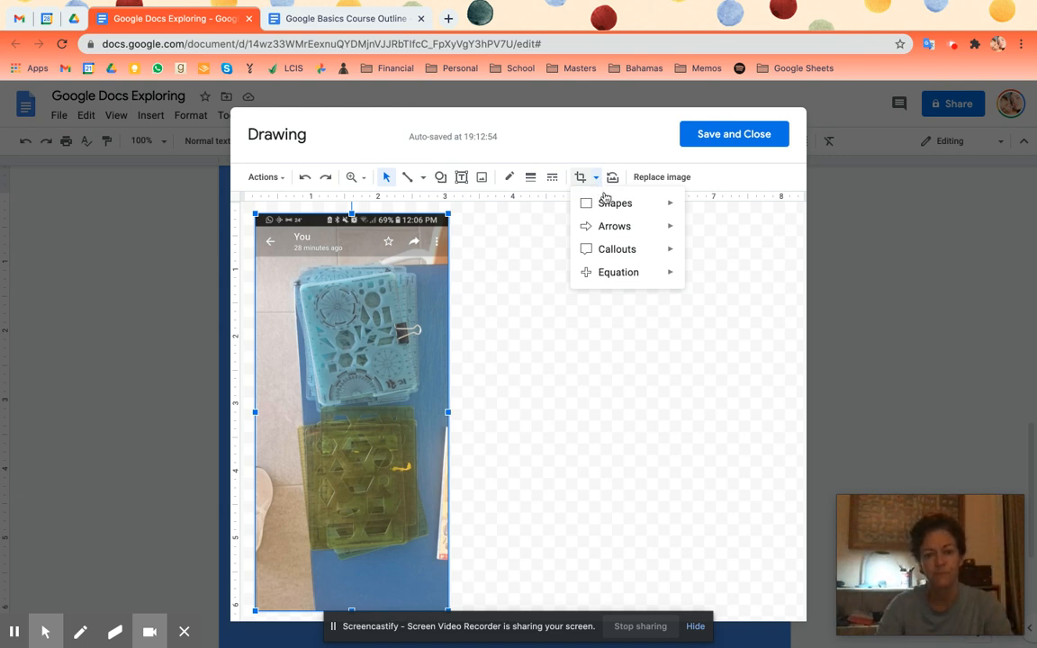
{"action": "mouse_move", "coordinate": [618, 256]}
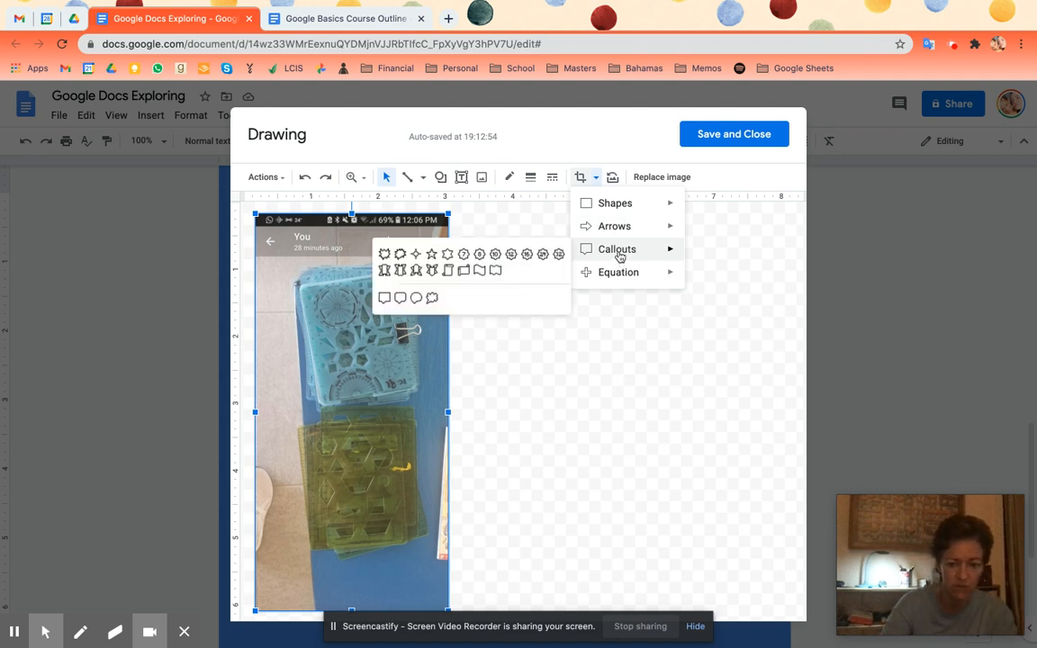
{"action": "mouse_move", "coordinate": [616, 210]}
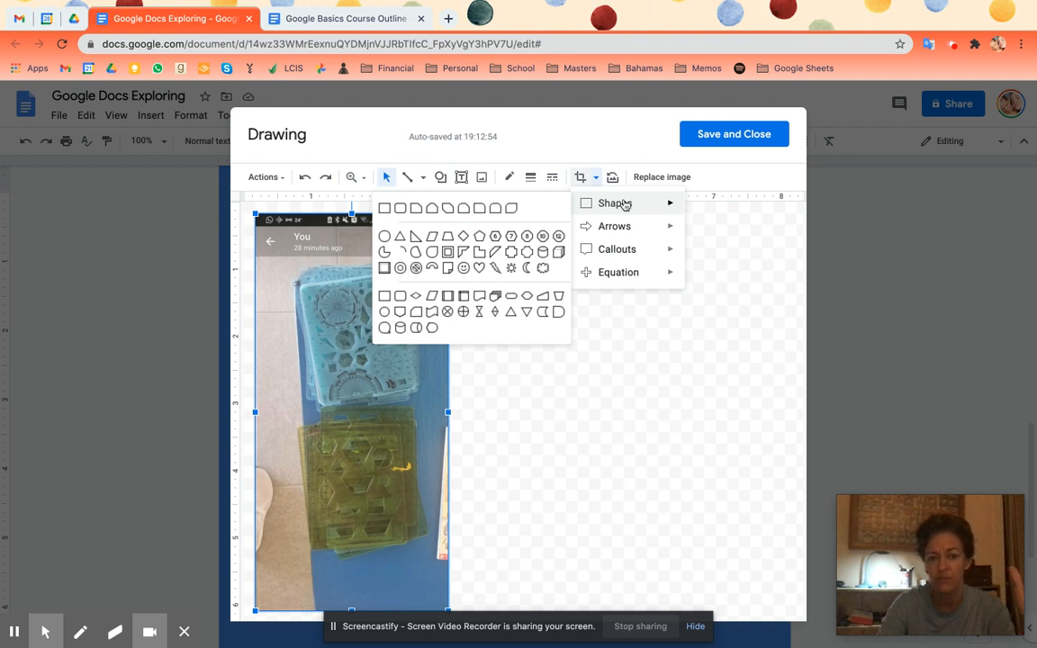
{"action": "left_click", "coordinate": [400, 328]}
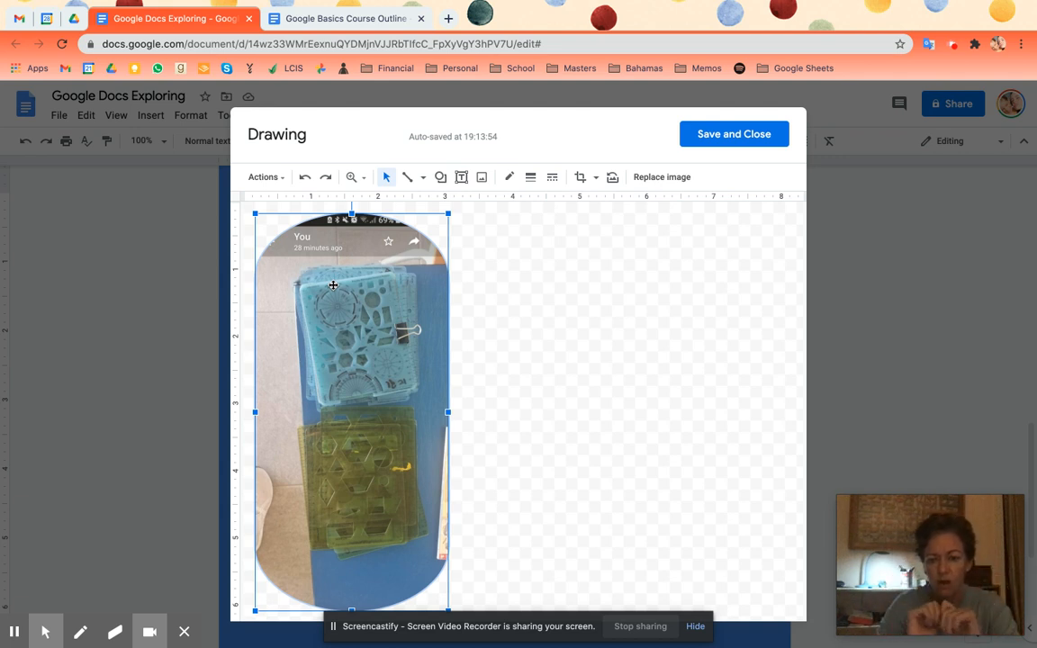
- Crop the masked photo on all four sides to frame closely the blue and yellow stencil stacks, and apply the crop
{"action": "left_click", "coordinate": [581, 178]}
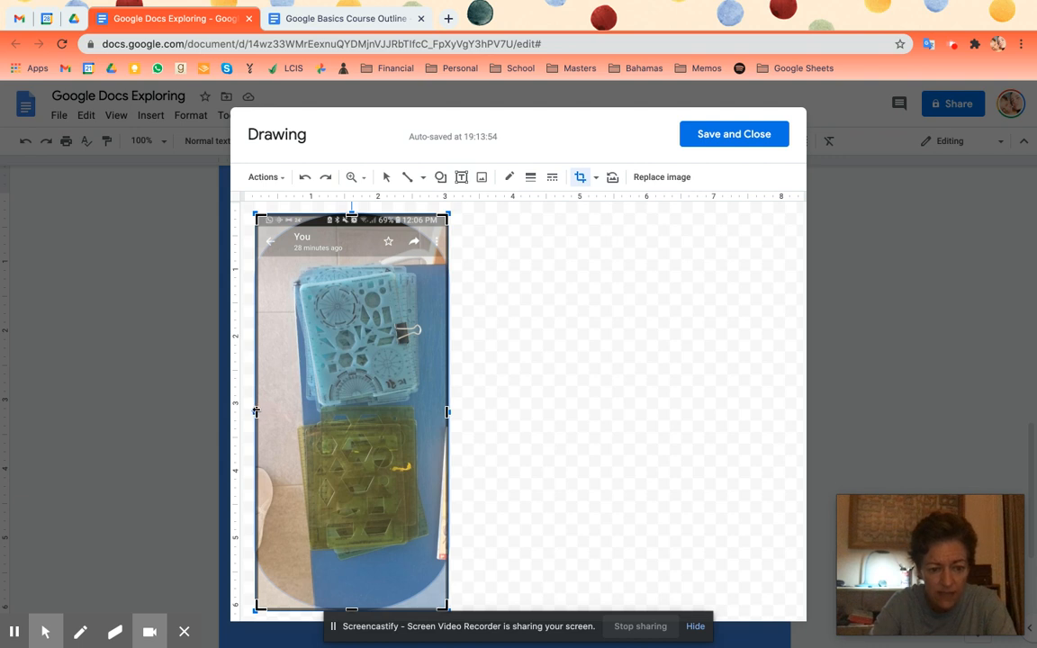
{"action": "left_click_drag", "start_coordinate": [256, 411], "coordinate": [297, 416]}
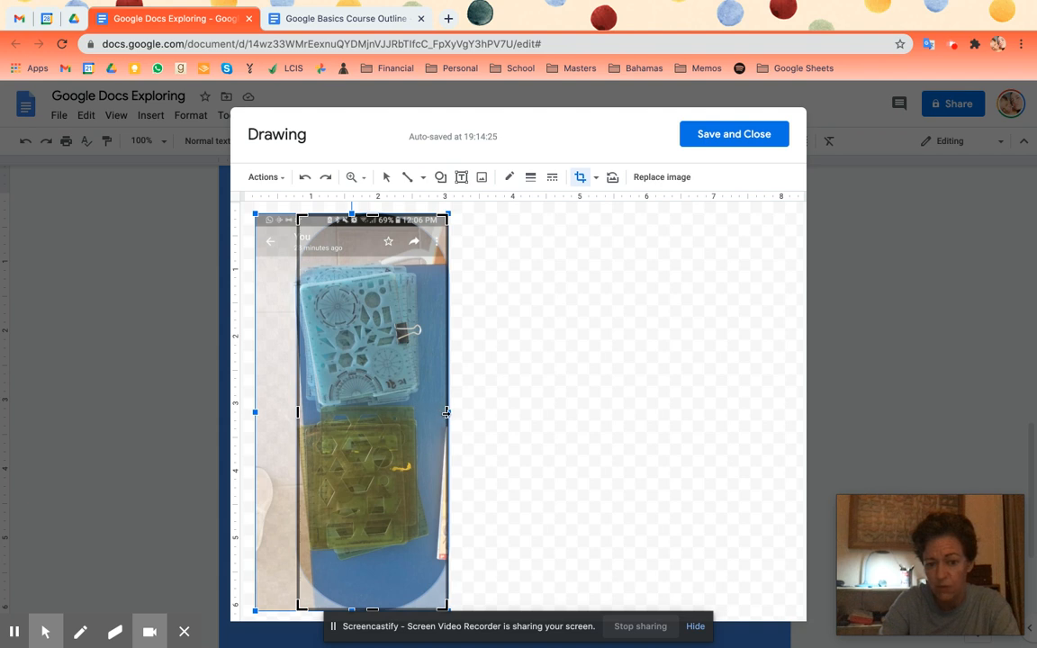
{"action": "left_click", "coordinate": [446, 411]}
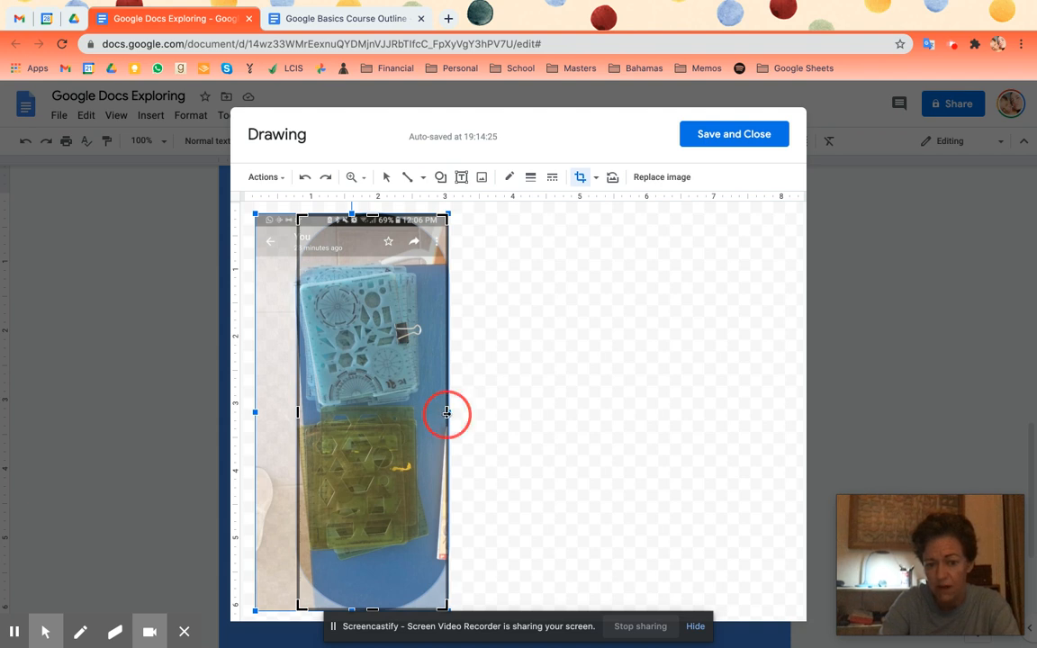
{"action": "left_click_drag", "start_coordinate": [446, 411], "coordinate": [432, 412]}
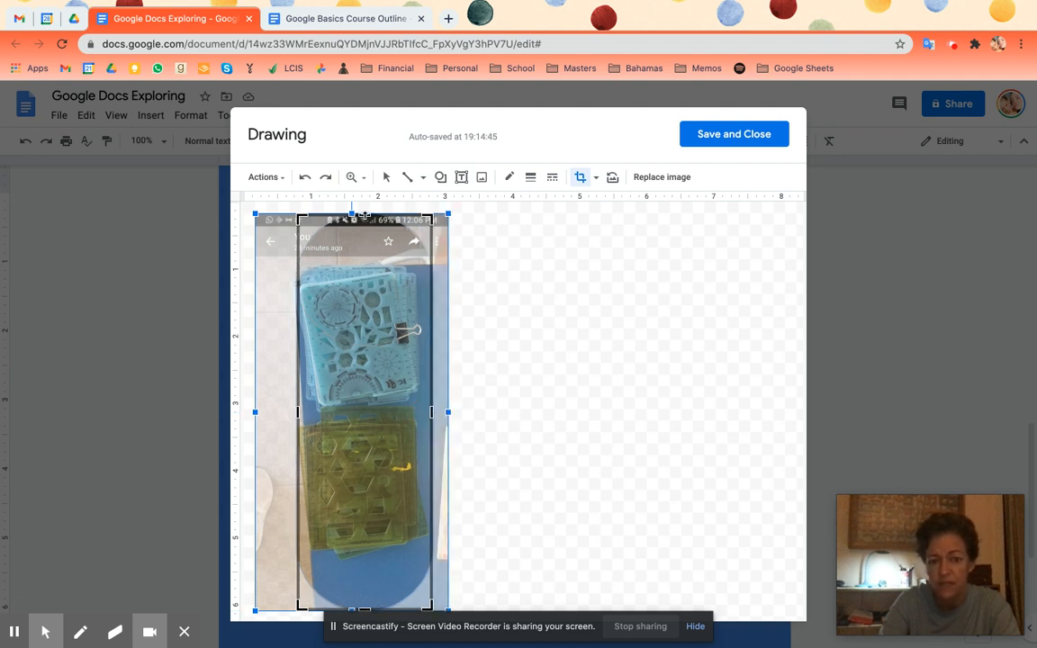
{"action": "left_click_drag", "start_coordinate": [363, 216], "coordinate": [367, 254]}
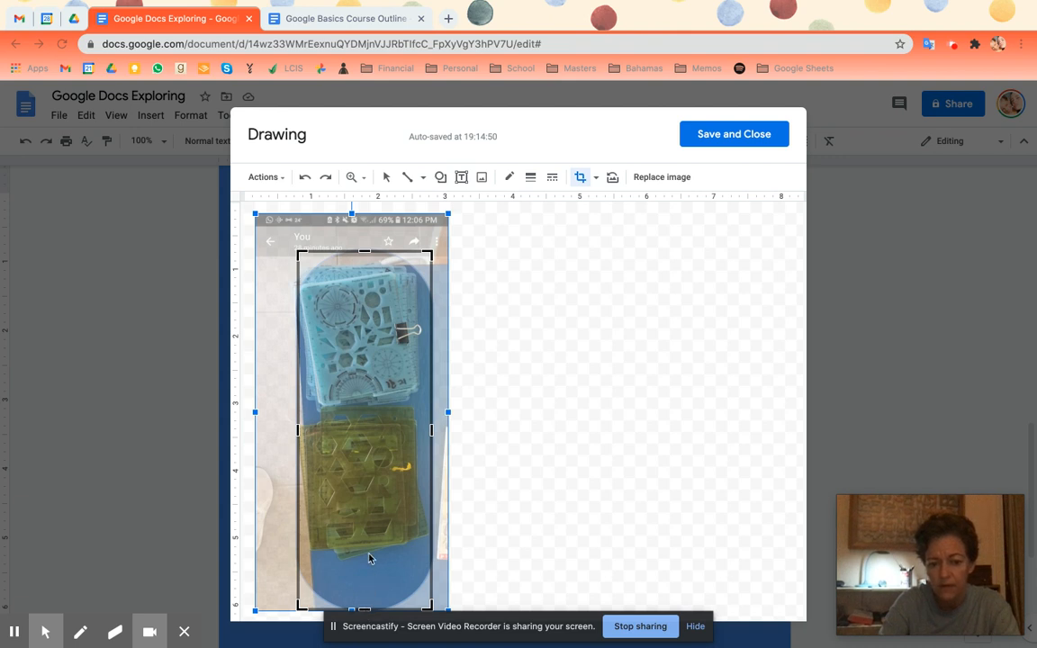
{"action": "mouse_move", "coordinate": [388, 634]}
{"action": "left_mouse_down"}
{"action": "mouse_move", "coordinate": [579, 239]}
{"action": "mouse_move", "coordinate": [526, 41]}
{"action": "left_mouse_up"}
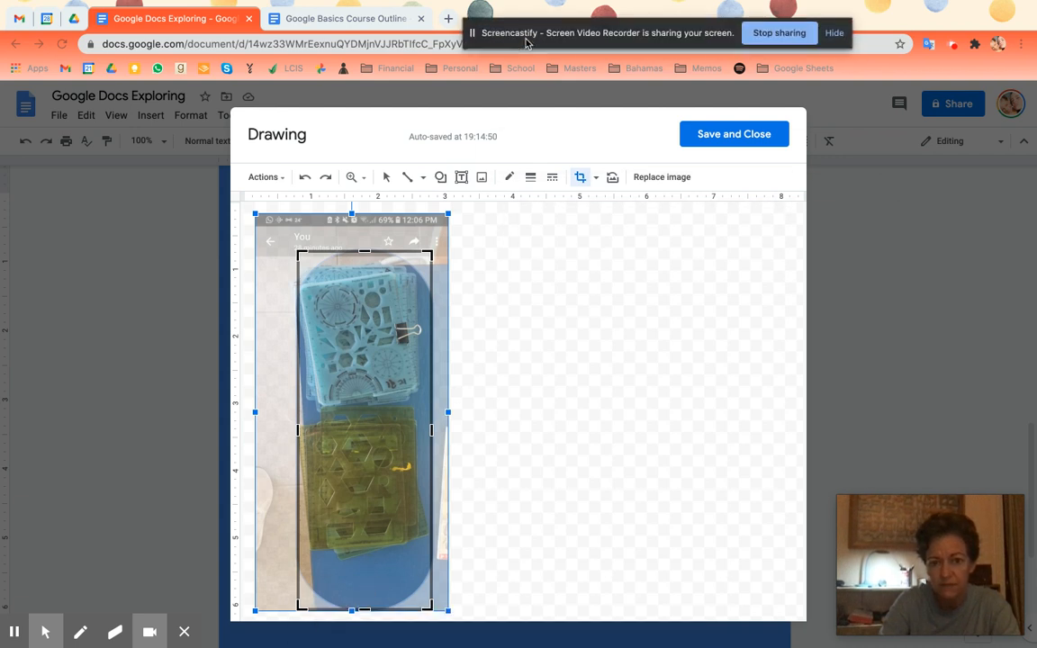
{"action": "left_click", "coordinate": [367, 615]}
{"action": "left_click", "coordinate": [369, 600]}
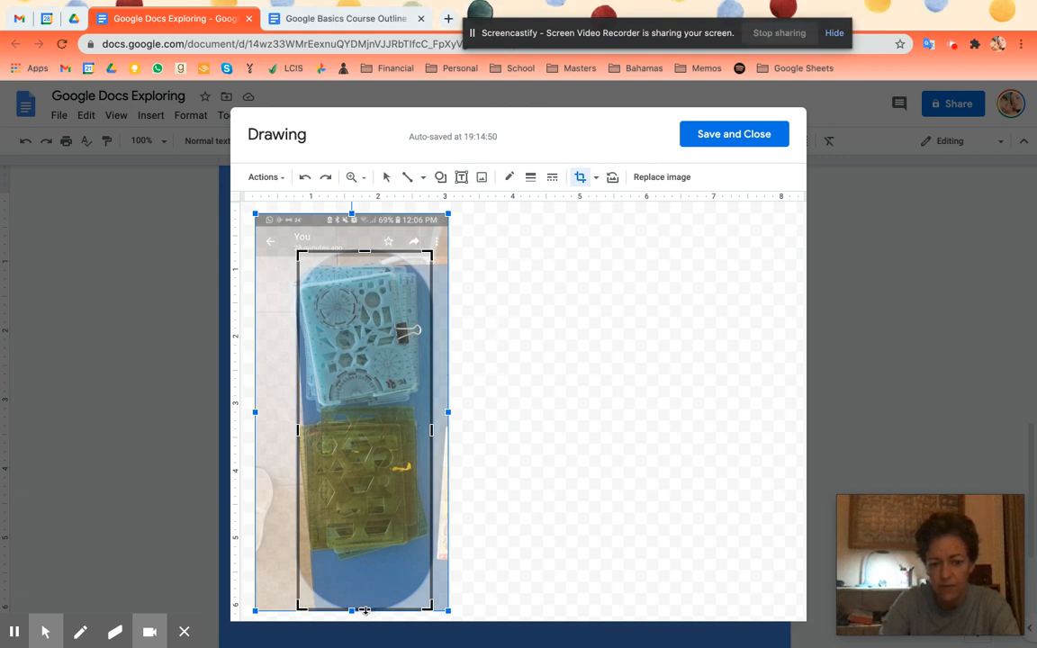
{"action": "left_click_drag", "start_coordinate": [364, 610], "coordinate": [368, 570]}
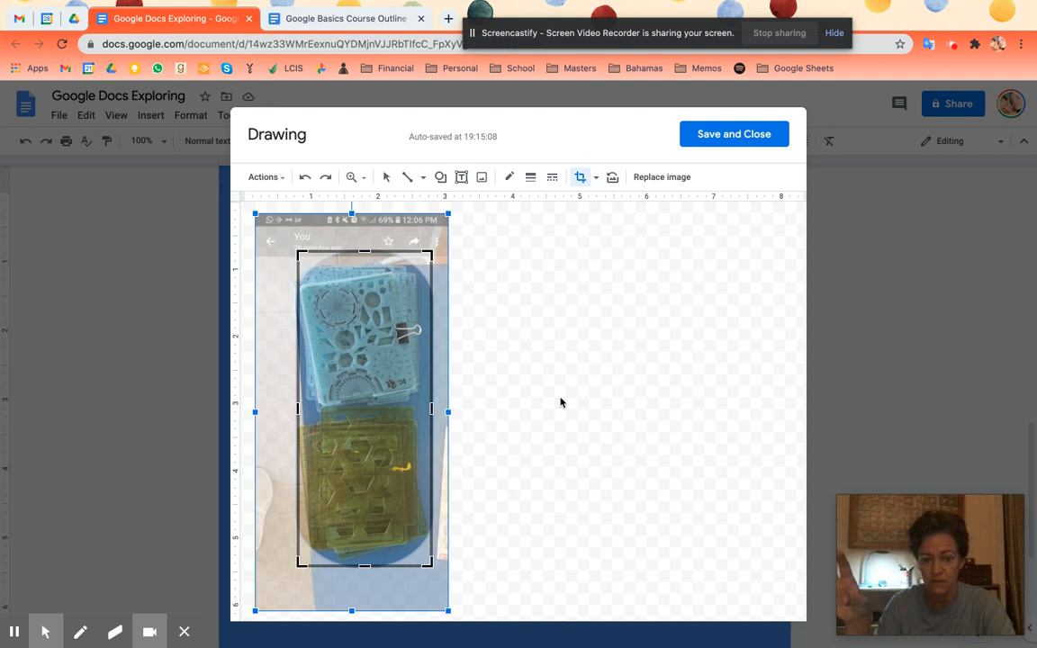
{"action": "key", "text": "Return"}
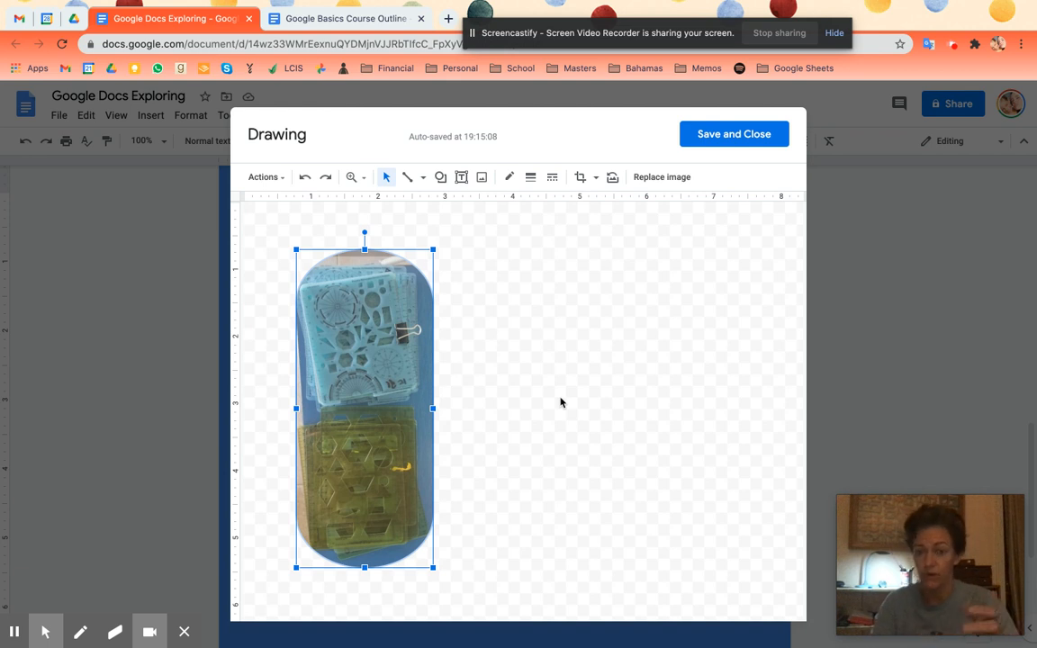
- Give the cylinder-shaped photo an 8px red border and deselect it
{"action": "left_click", "coordinate": [531, 183]}
{"action": "left_click", "coordinate": [556, 303]}
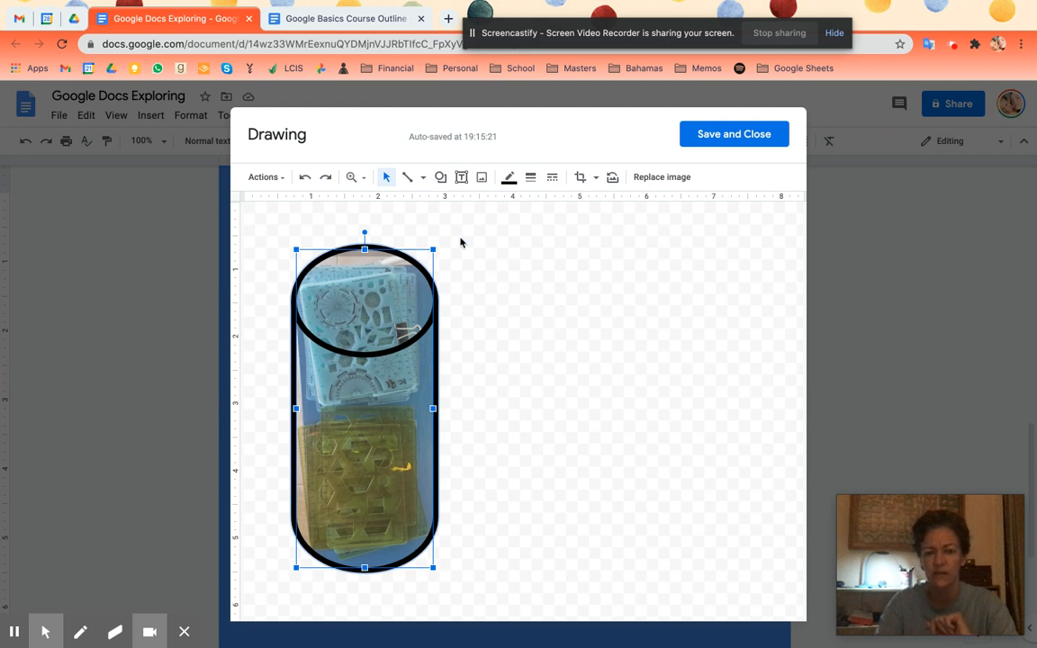
{"action": "left_click", "coordinate": [531, 178]}
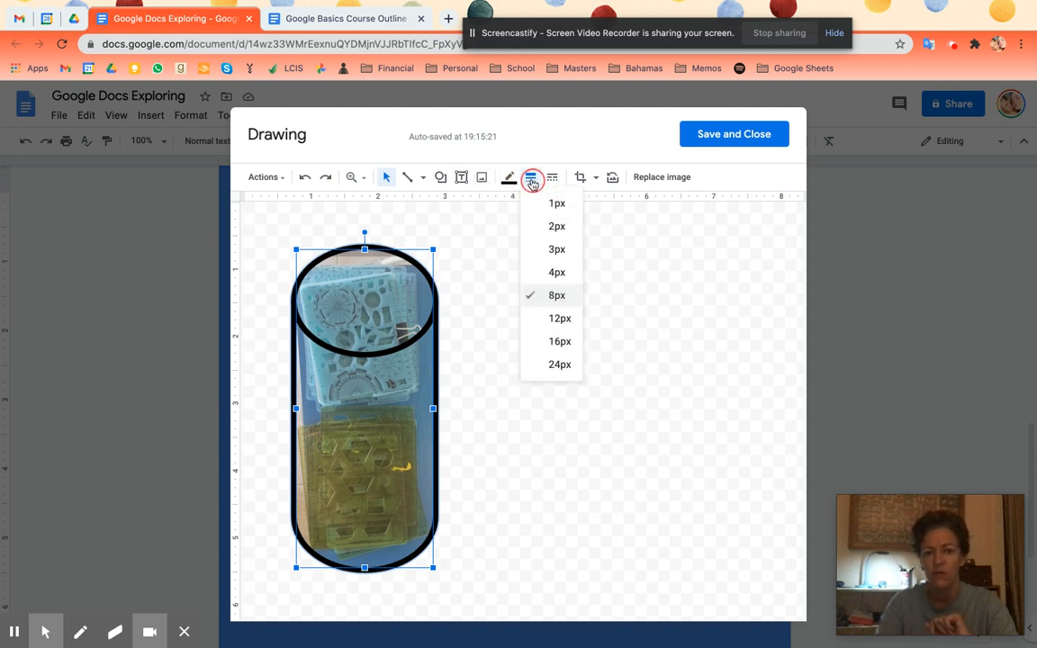
{"action": "left_click", "coordinate": [509, 179]}
{"action": "left_click", "coordinate": [530, 247]}
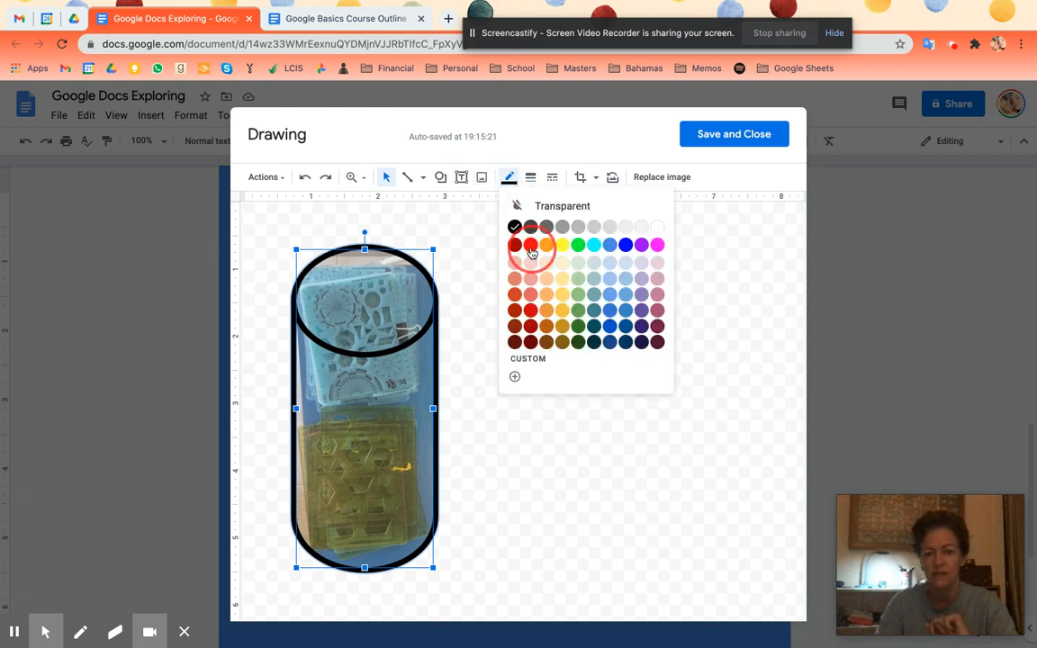
{"action": "left_click", "coordinate": [536, 419]}
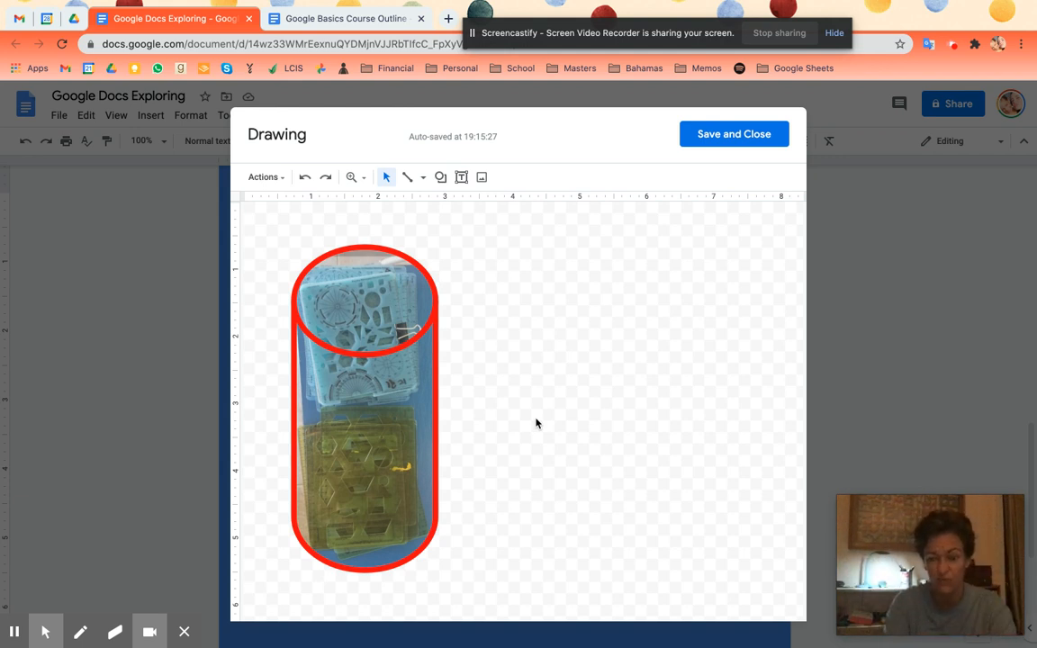
- Draw an arrow from the blank area beside the photo to the lower part of the blue stencils
{"action": "left_click", "coordinate": [423, 180]}
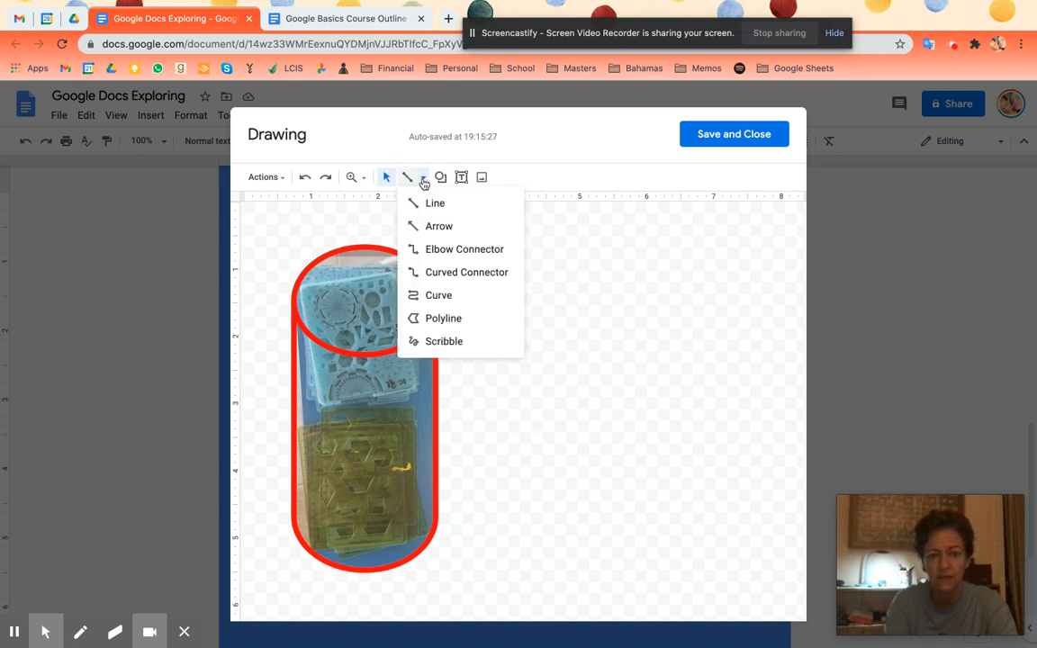
{"action": "left_click", "coordinate": [433, 227]}
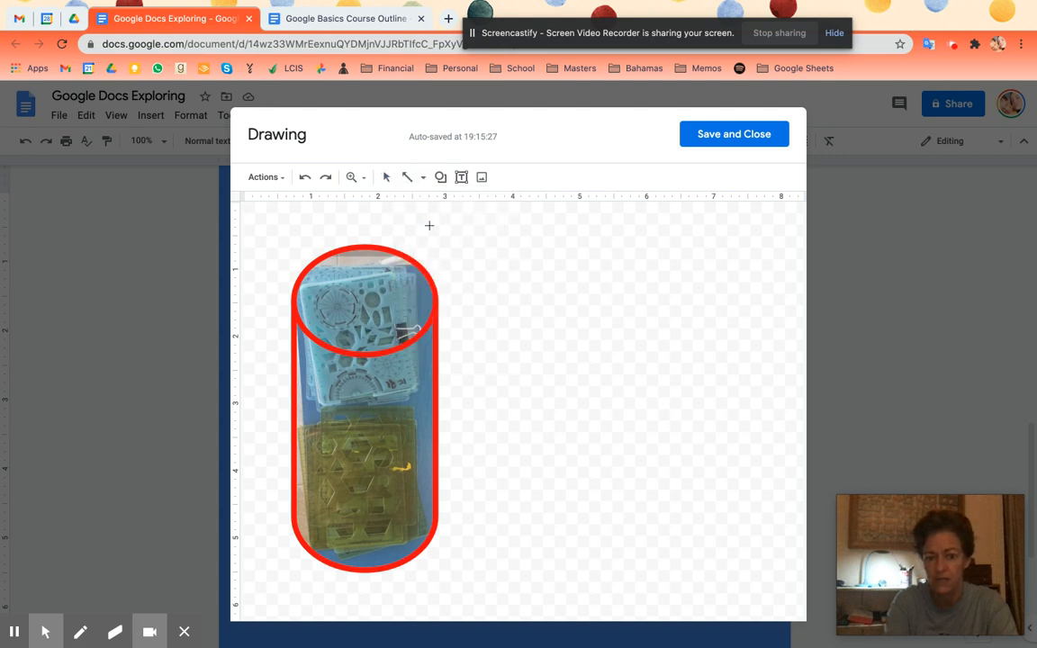
{"action": "left_click_drag", "start_coordinate": [485, 371], "coordinate": [361, 384]}
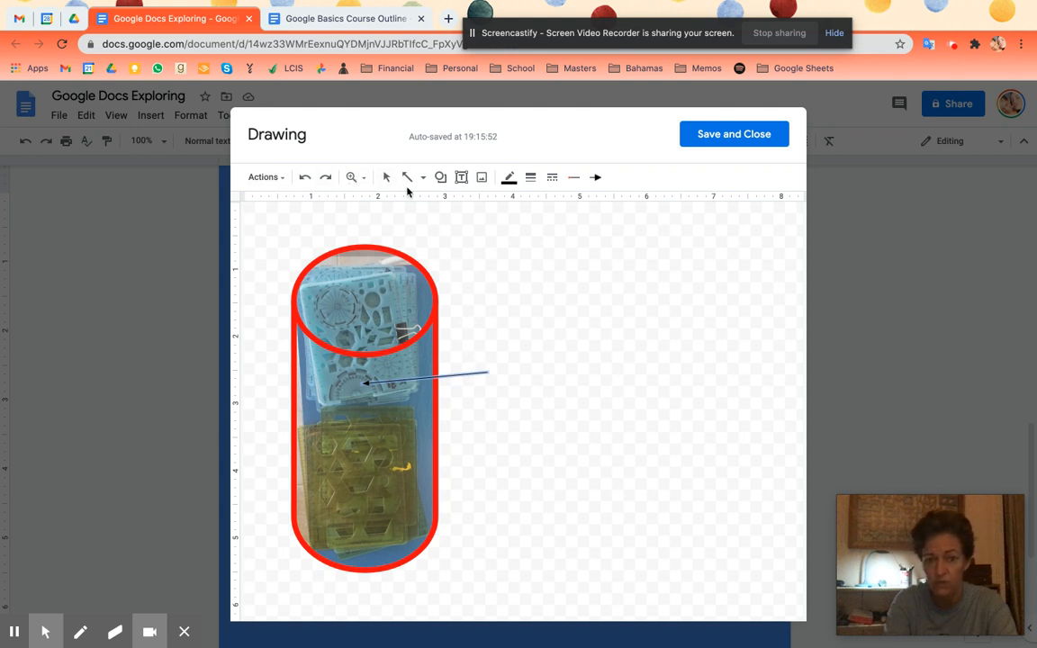
- Set the arrow's line weight to 8px and its color to red
{"action": "left_click", "coordinate": [594, 178]}
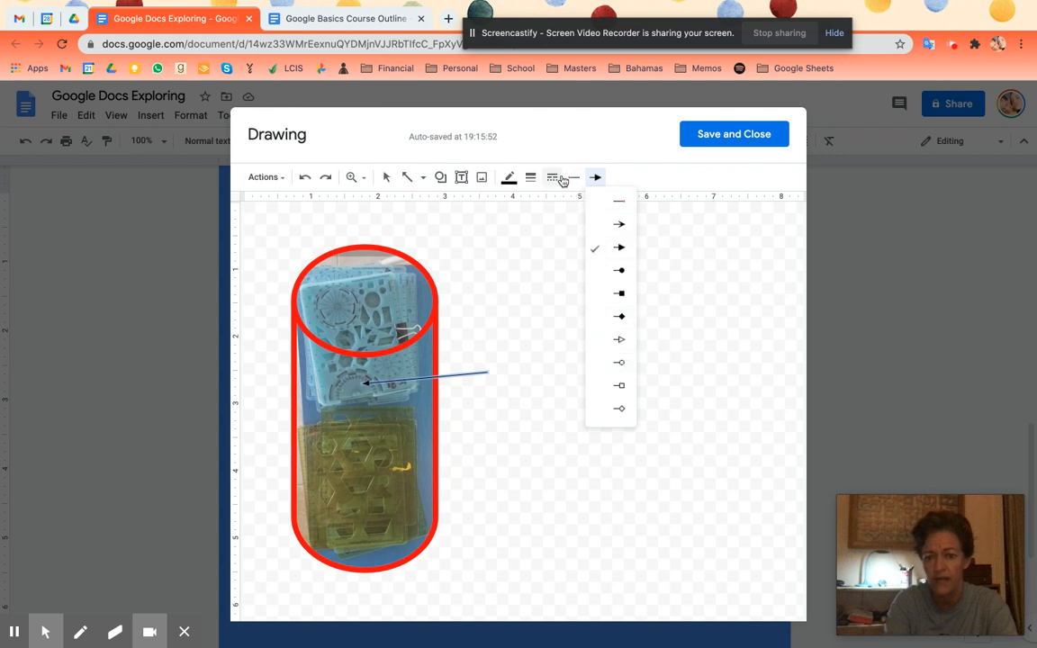
{"action": "left_click", "coordinate": [530, 178]}
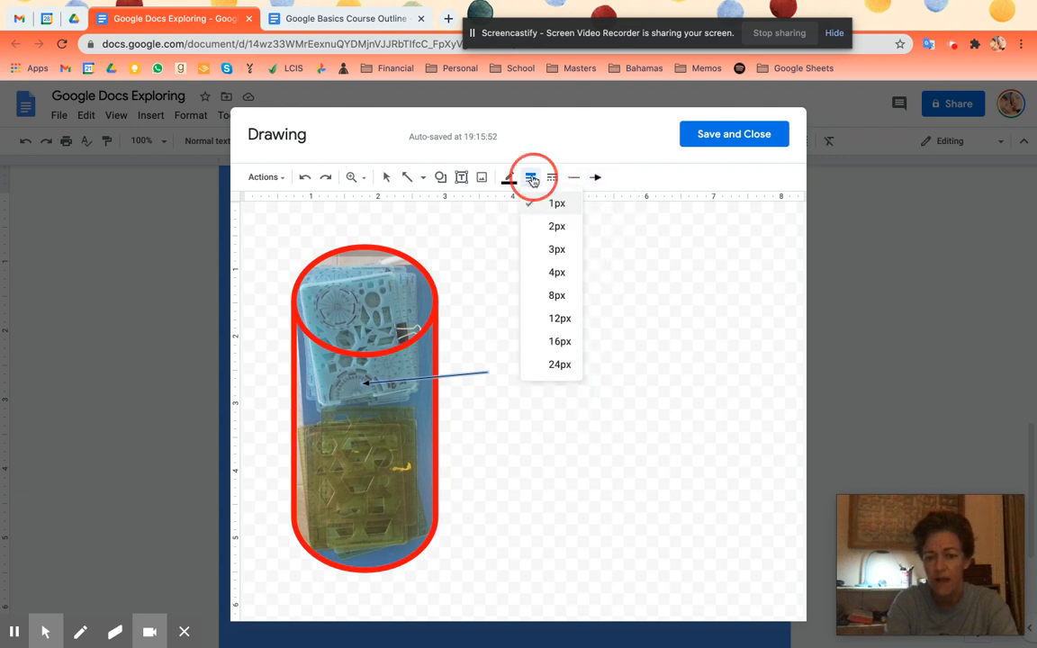
{"action": "left_click", "coordinate": [556, 295]}
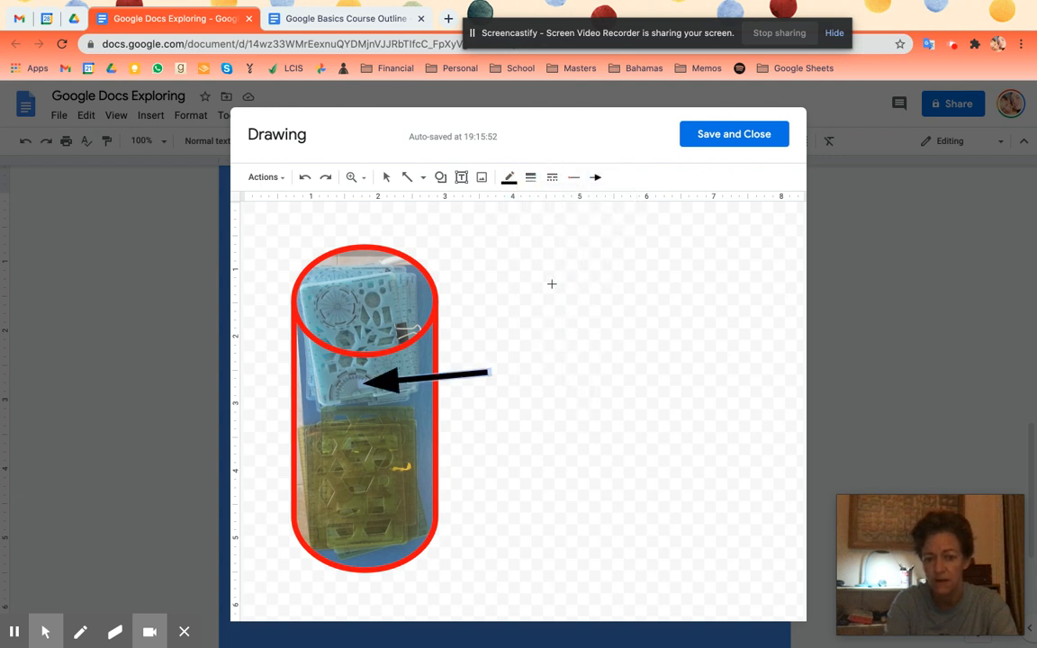
{"action": "left_click", "coordinate": [509, 177]}
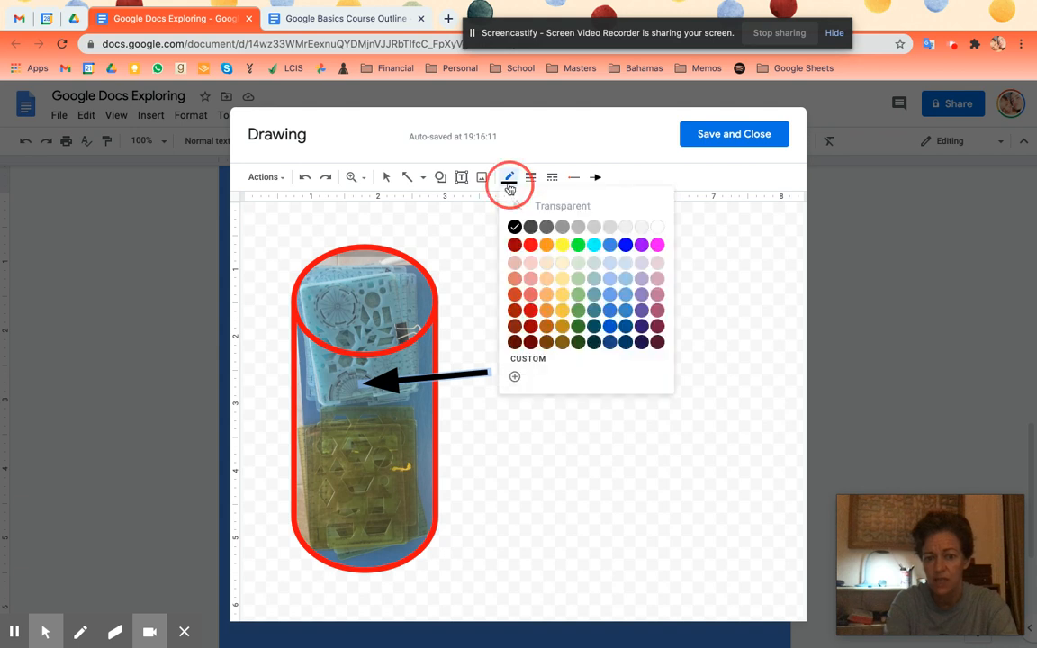
{"action": "left_click", "coordinate": [530, 244]}
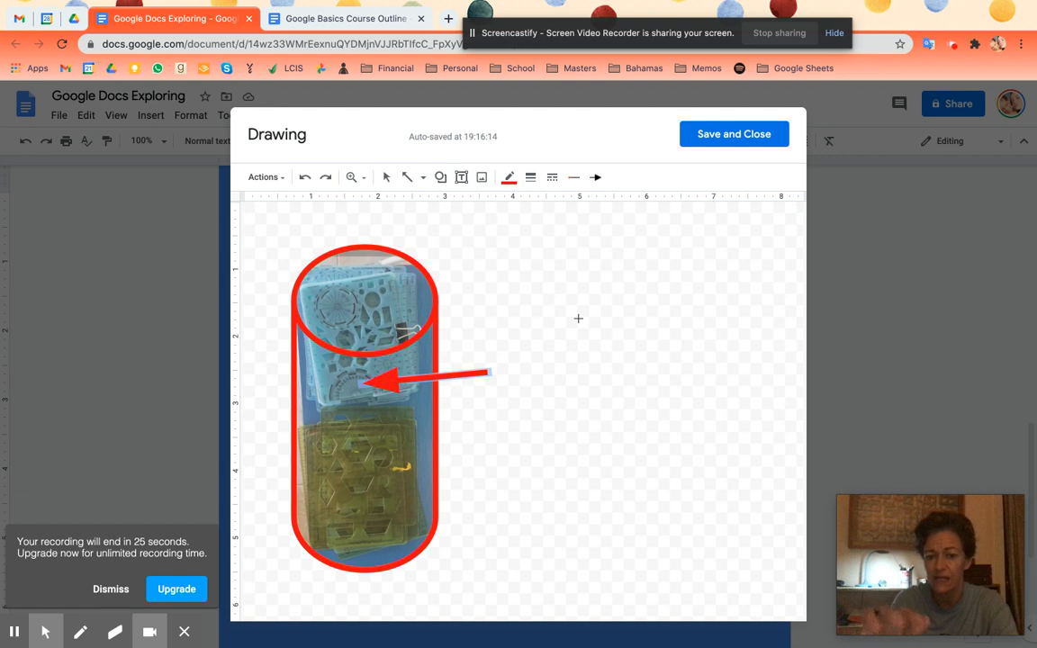
{"action": "left_click_drag", "start_coordinate": [561, 296], "coordinate": [631, 365]}
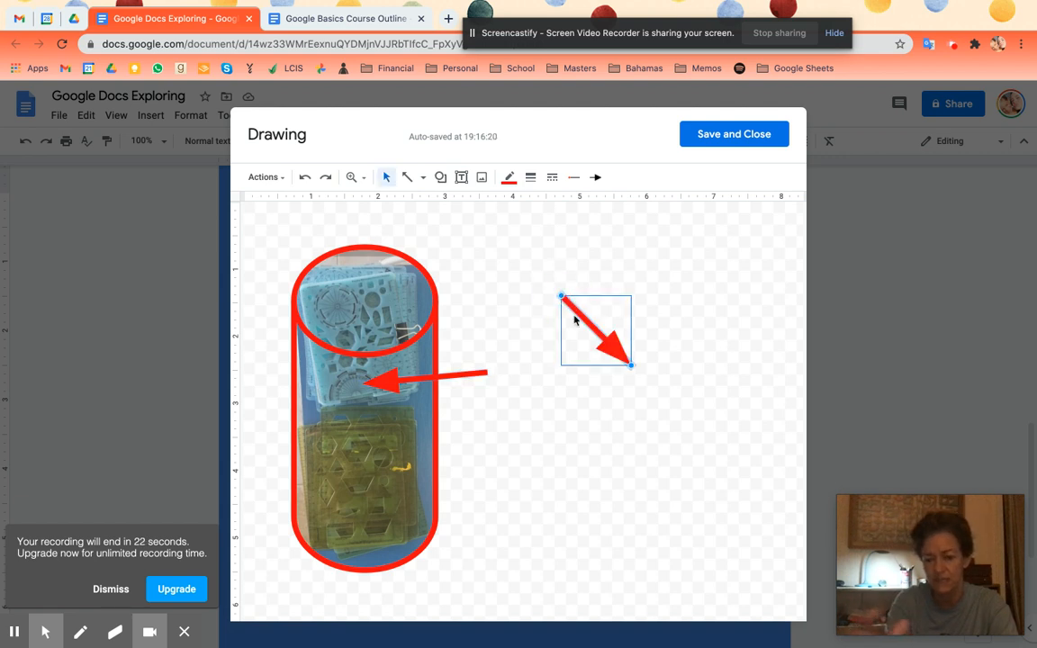
{"action": "key", "text": "BackSpace"}
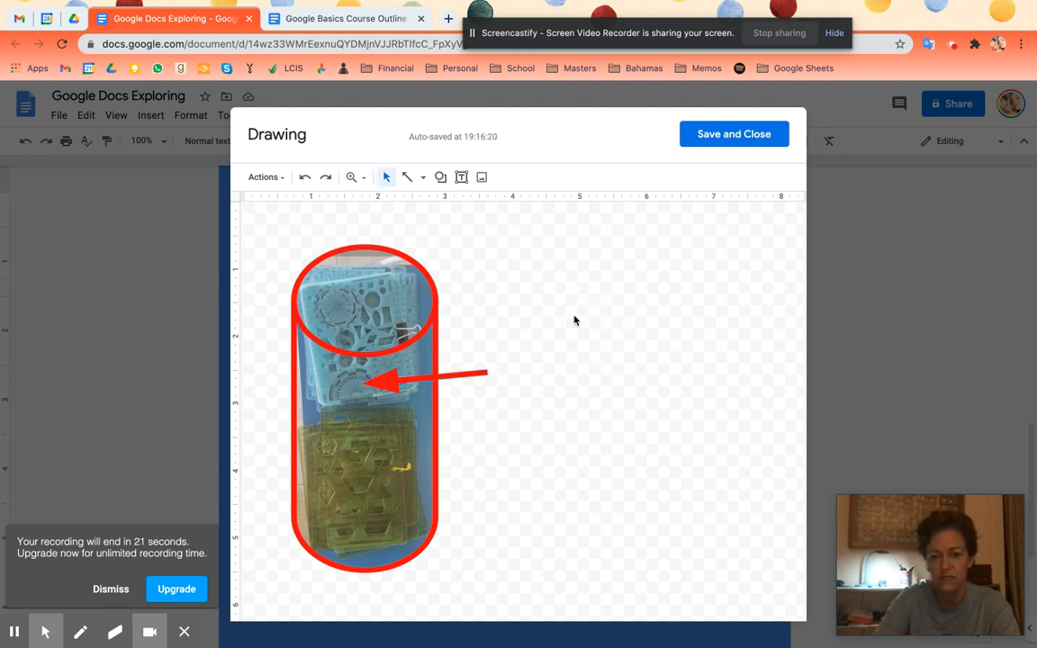
{"action": "left_click", "coordinate": [385, 178]}
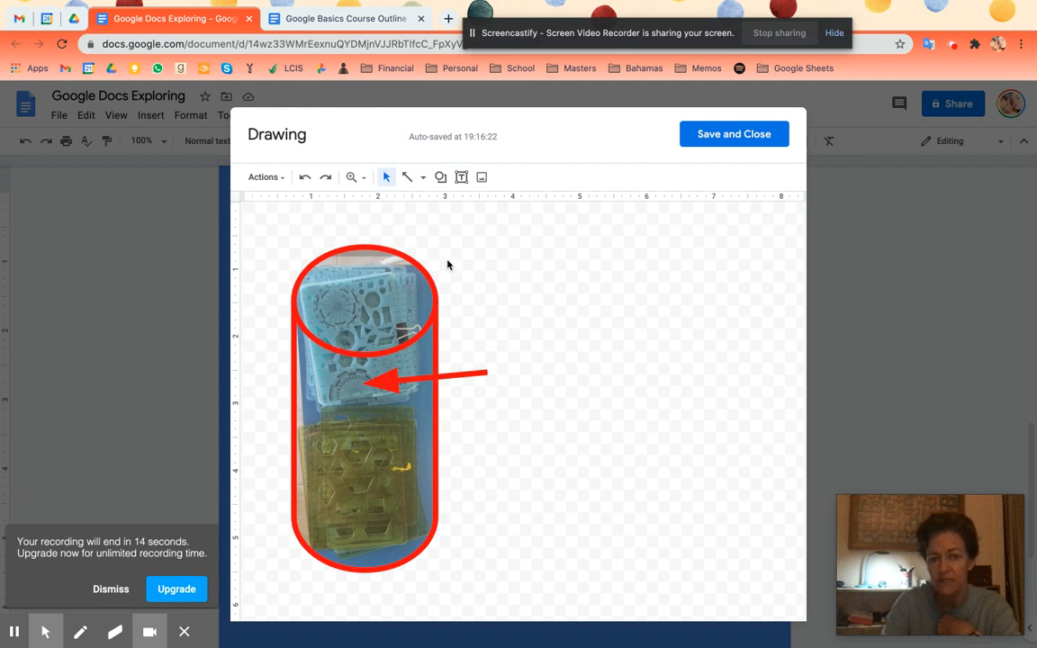
- Start placing a text box next to the tail of the red arrow
{"action": "left_click_drag", "start_coordinate": [463, 180], "coordinate": [501, 378]}
{"action": "left_click", "coordinate": [461, 178]}
{"action": "left_click", "coordinate": [495, 358]}
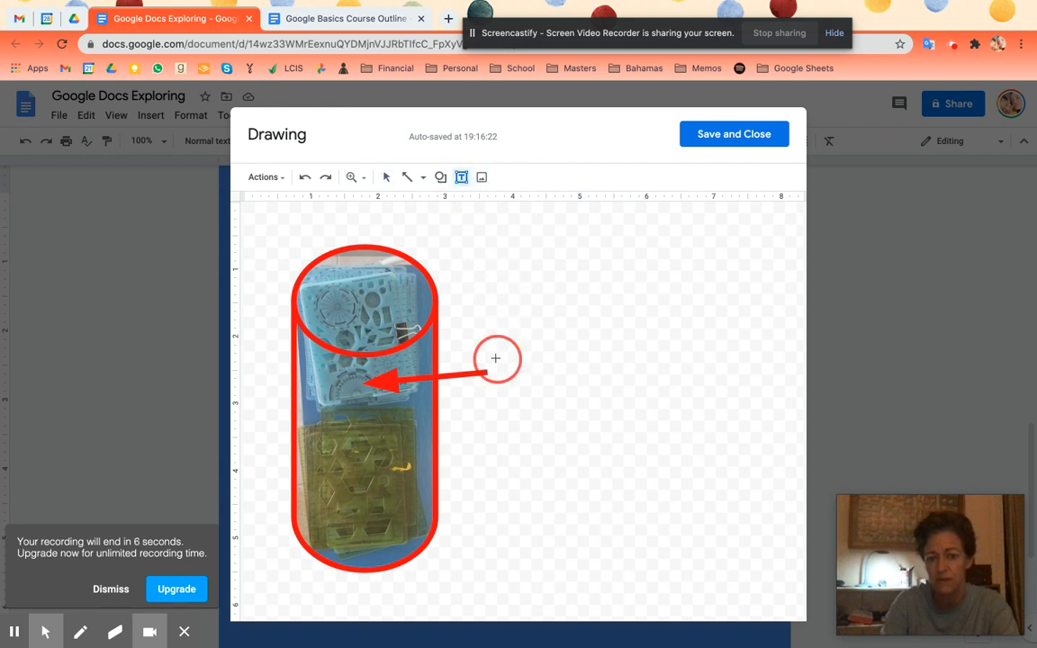